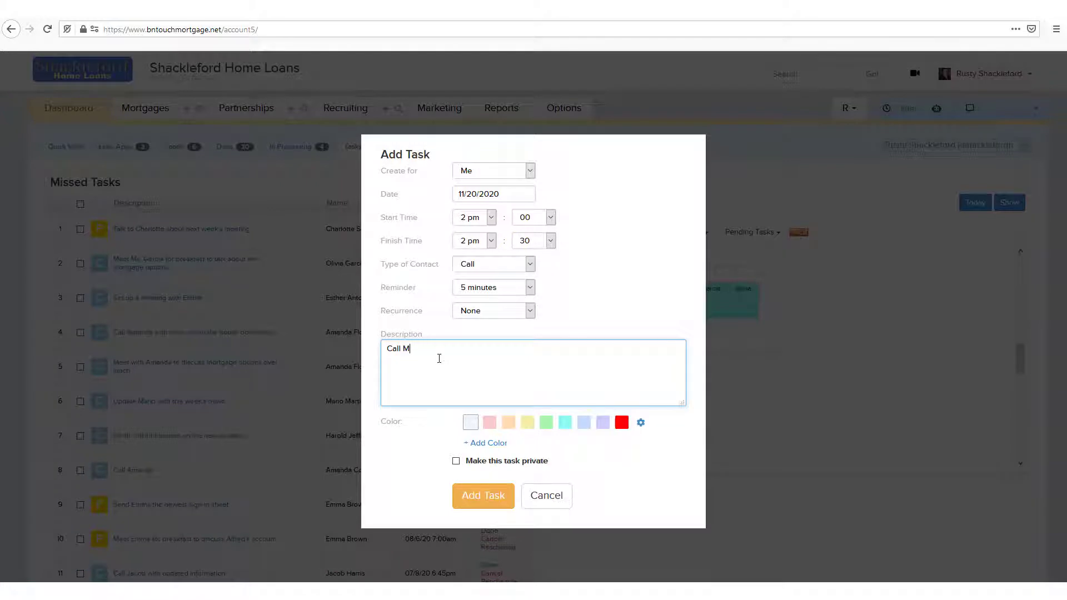
- Finish the 2 pm call task's description about yesterday's meeting, color it light orange and add the task
{"action": "type", "text": "ut yesterday's meeting"}
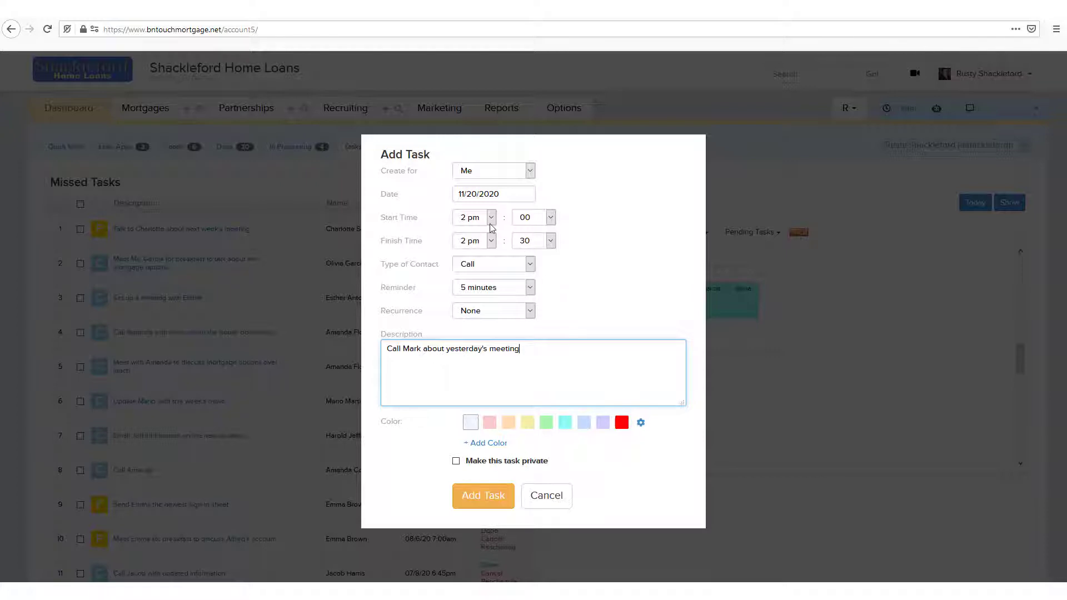
{"action": "left_click", "coordinate": [505, 432]}
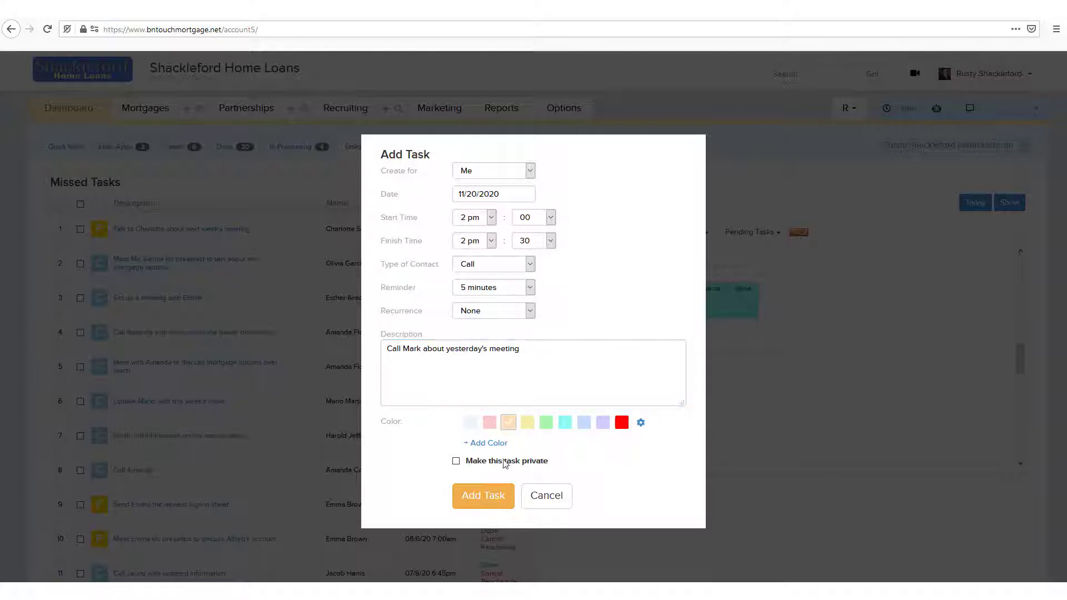
{"action": "left_click", "coordinate": [483, 498]}
- Open the client's record from the 1 pm calendar task and add a call-back task for the client starting at 3 pm
{"action": "scroll", "coordinate": [774, 357], "scroll_direction": "down", "scroll_amount": 8}
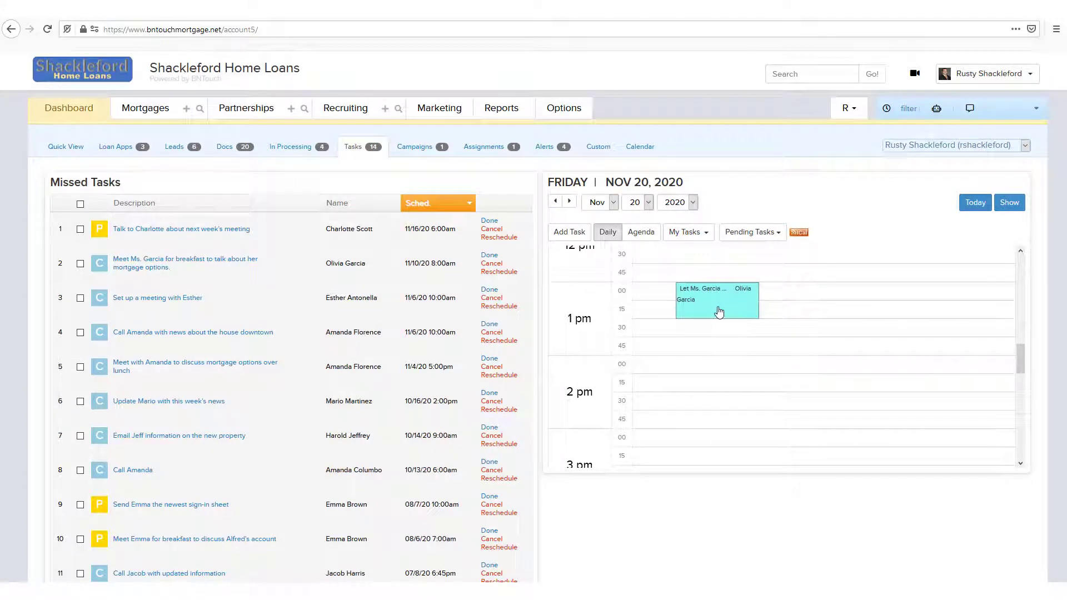
{"action": "left_click", "coordinate": [722, 312]}
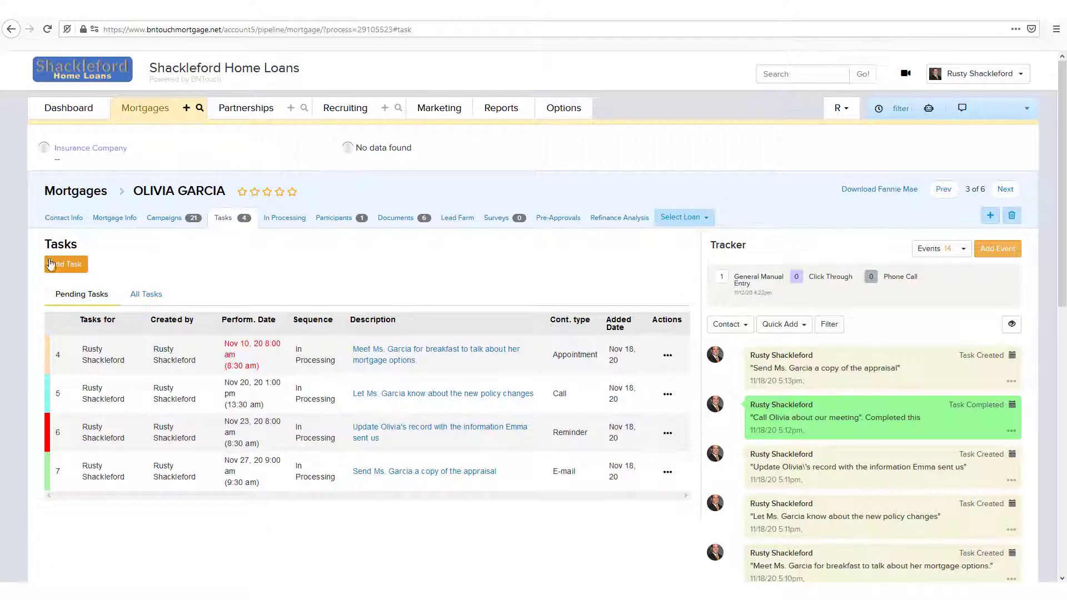
{"action": "left_click", "coordinate": [66, 264]}
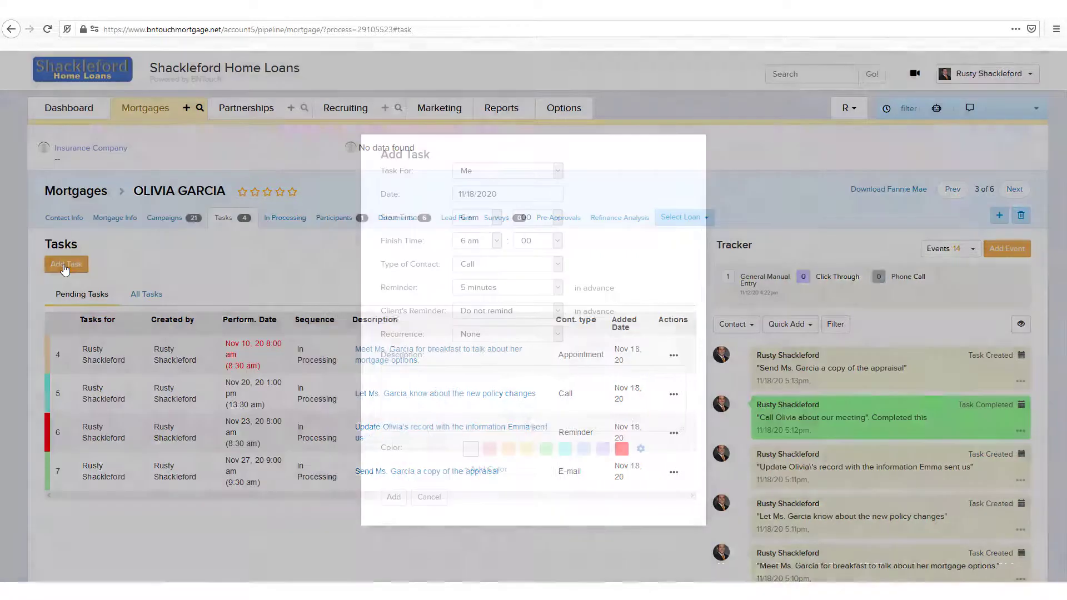
{"action": "left_click", "coordinate": [474, 392]}
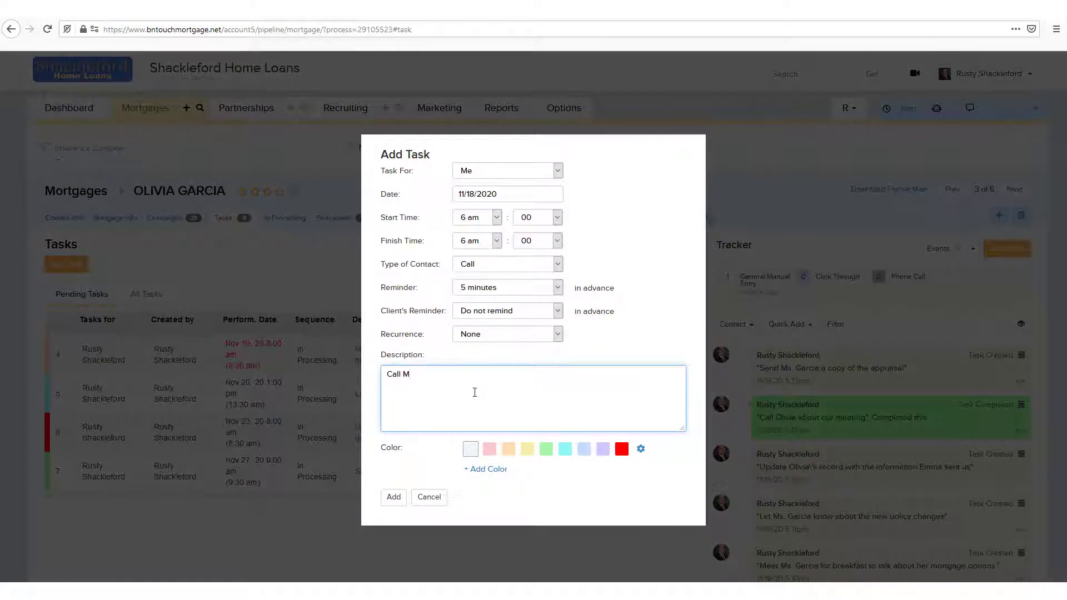
{"action": "type", "text": "Call Ms. Garcia back"}
{"action": "left_click", "coordinate": [482, 217]}
{"action": "left_click", "coordinate": [475, 373]}
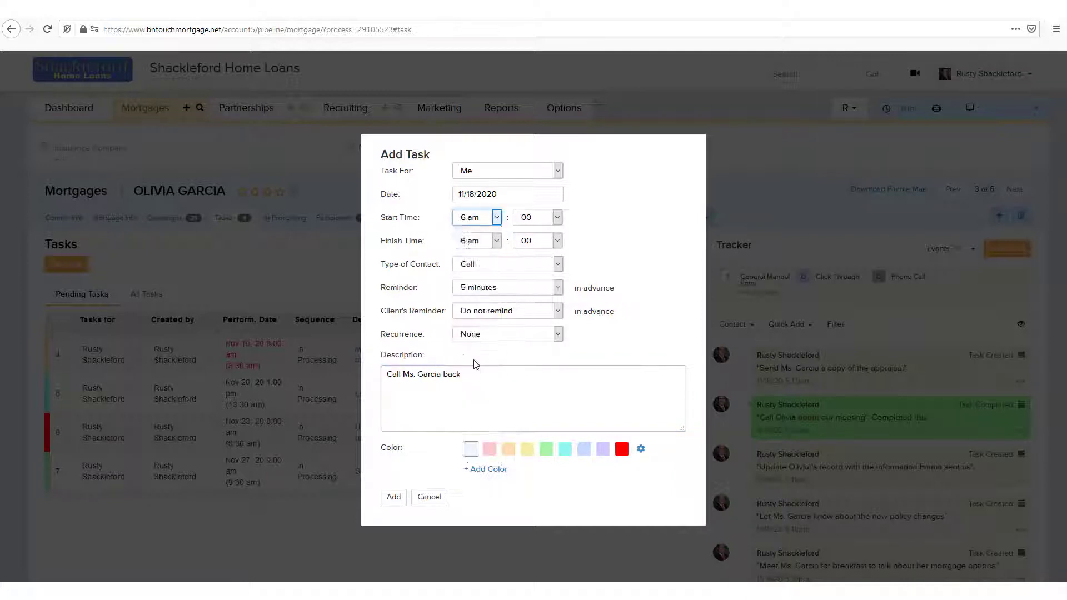
{"action": "left_click", "coordinate": [394, 498]}
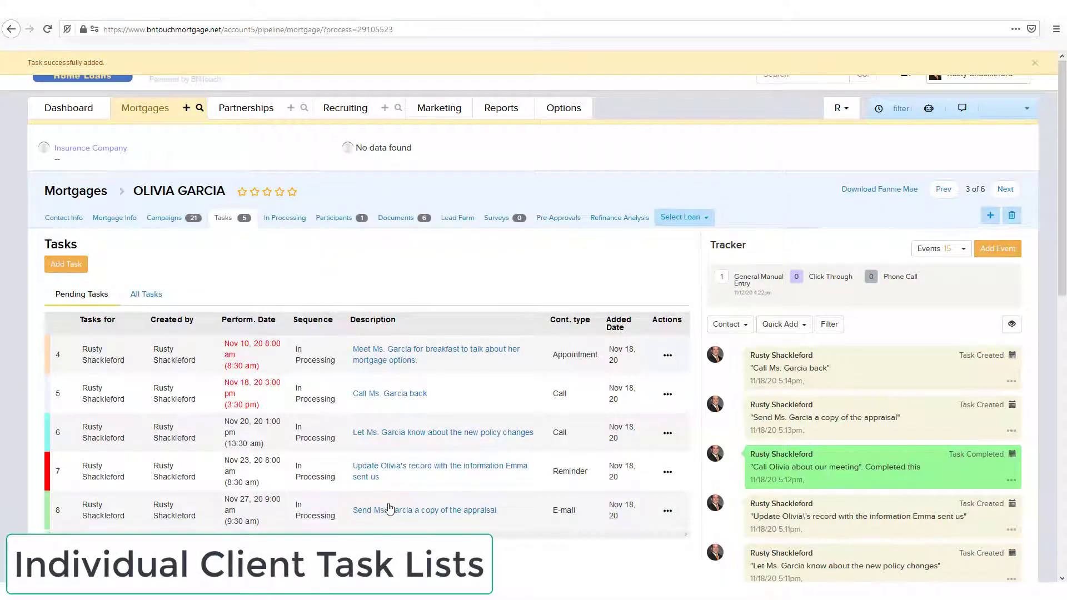
- Open the same client's record from the In Processing mortgages and show all of the client's tasks
{"action": "left_click", "coordinate": [146, 108]}
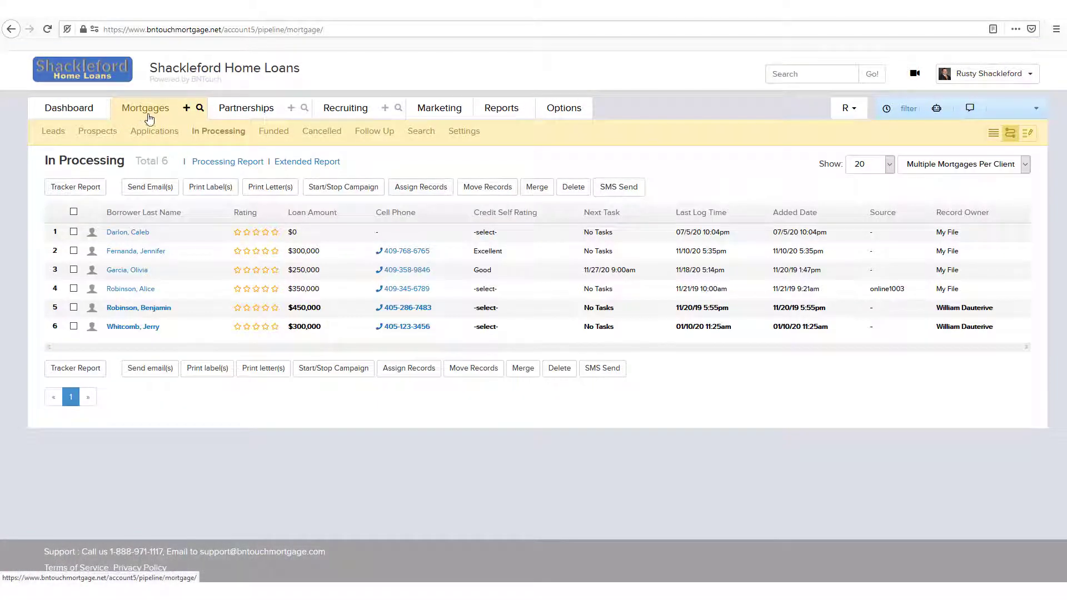
{"action": "left_click", "coordinate": [139, 271]}
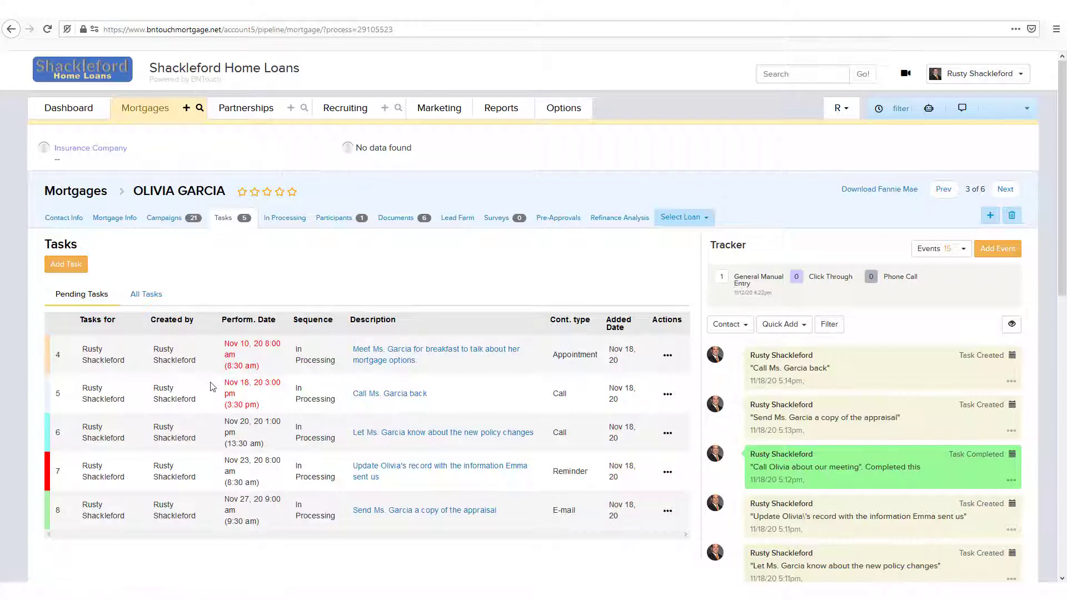
{"action": "left_click", "coordinate": [147, 299]}
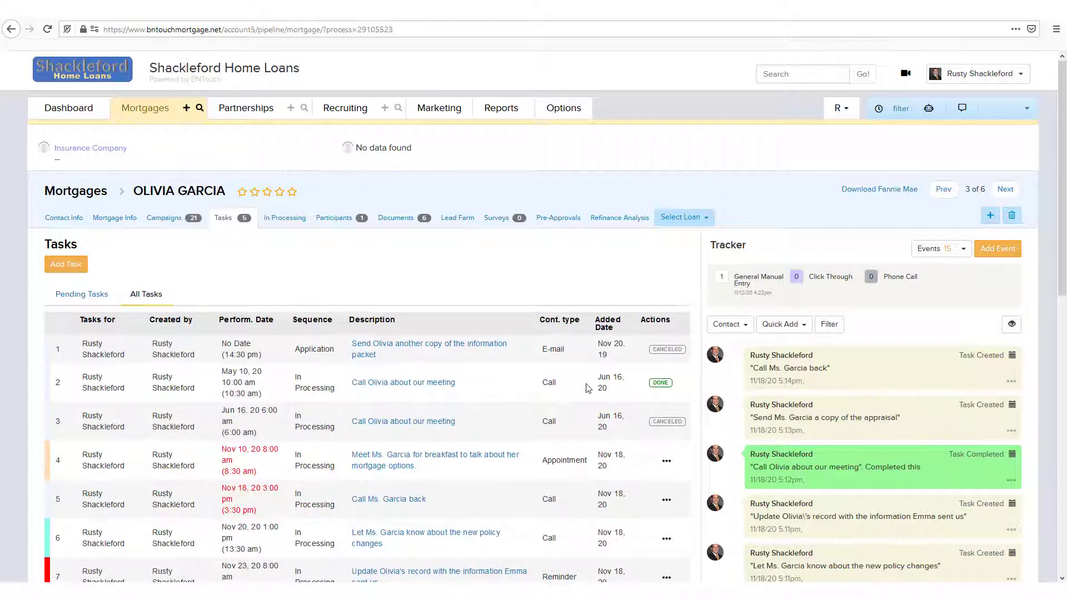
{"action": "scroll", "coordinate": [588, 387], "scroll_direction": "down", "scroll_amount": 3}
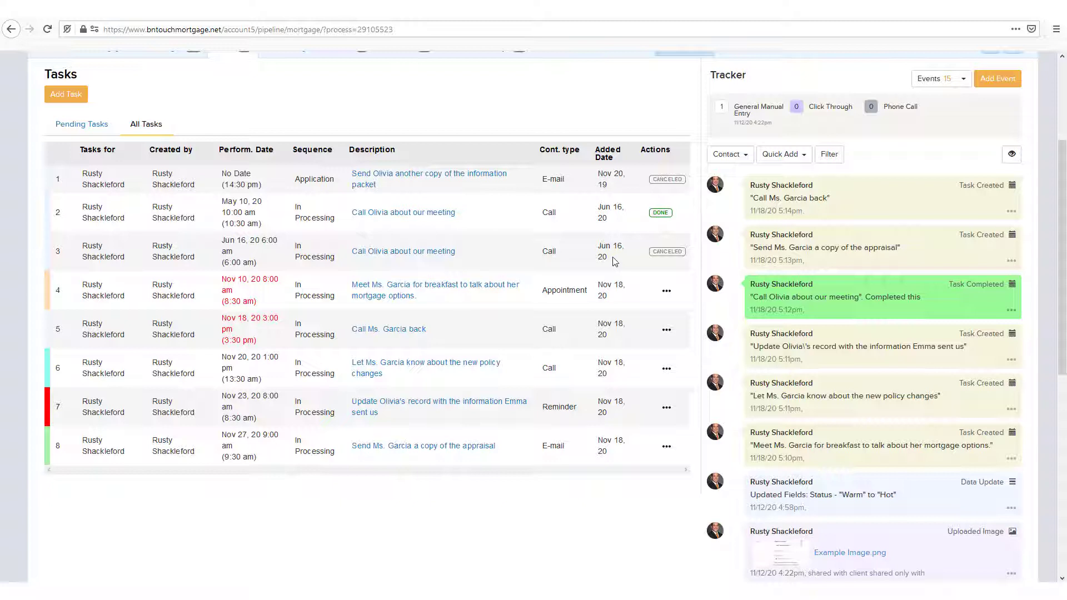
- Complete the client's breakfast appointment task with the log message "Bring the newest papers!"
{"action": "left_click", "coordinate": [392, 292]}
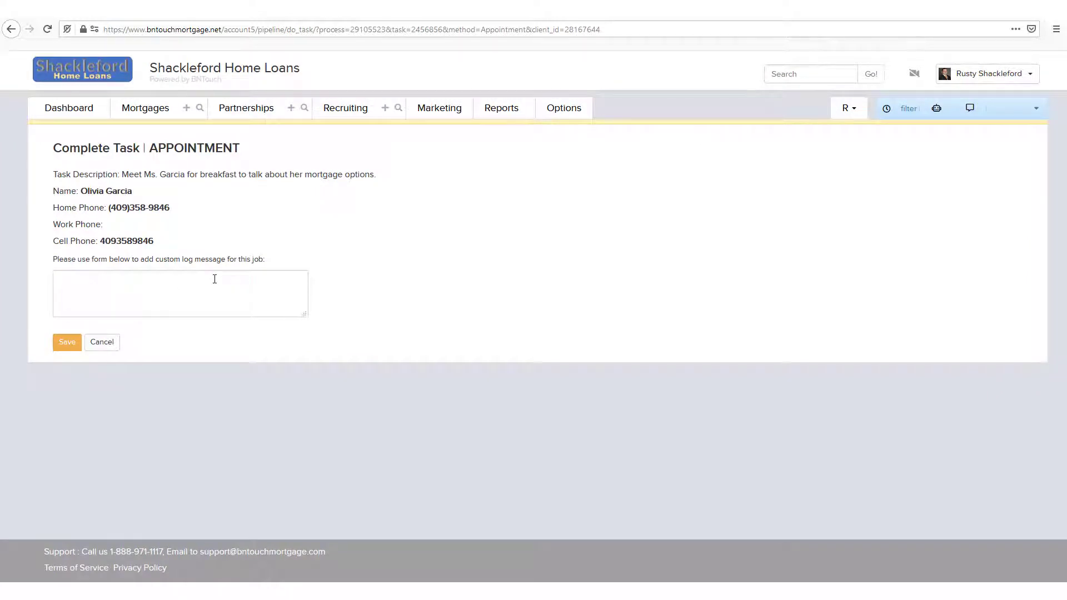
{"action": "type", "text": "Bring the newest papers!"}
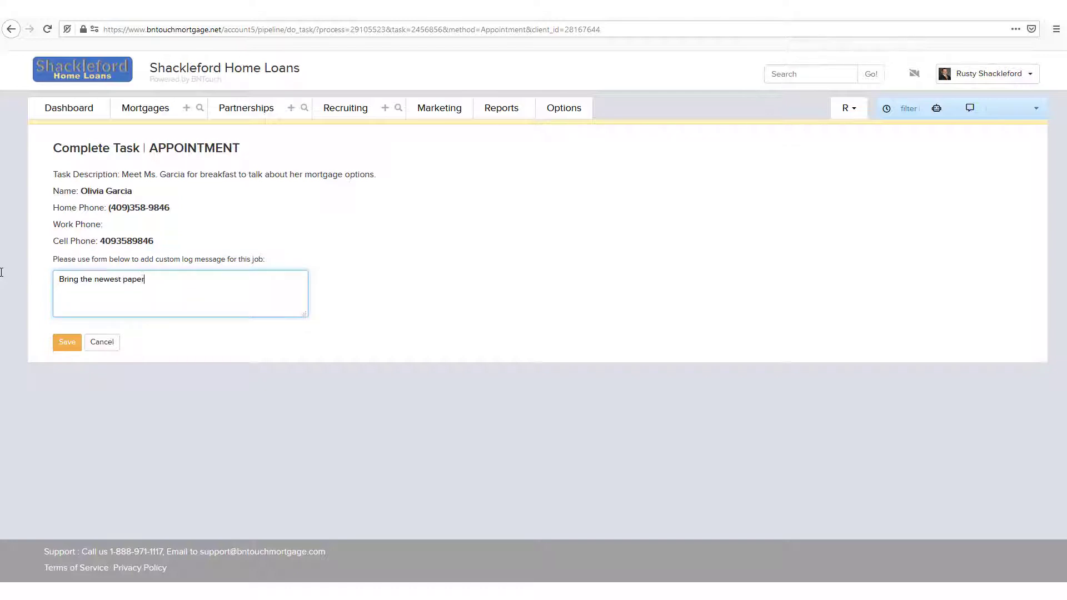
{"action": "left_click", "coordinate": [63, 345]}
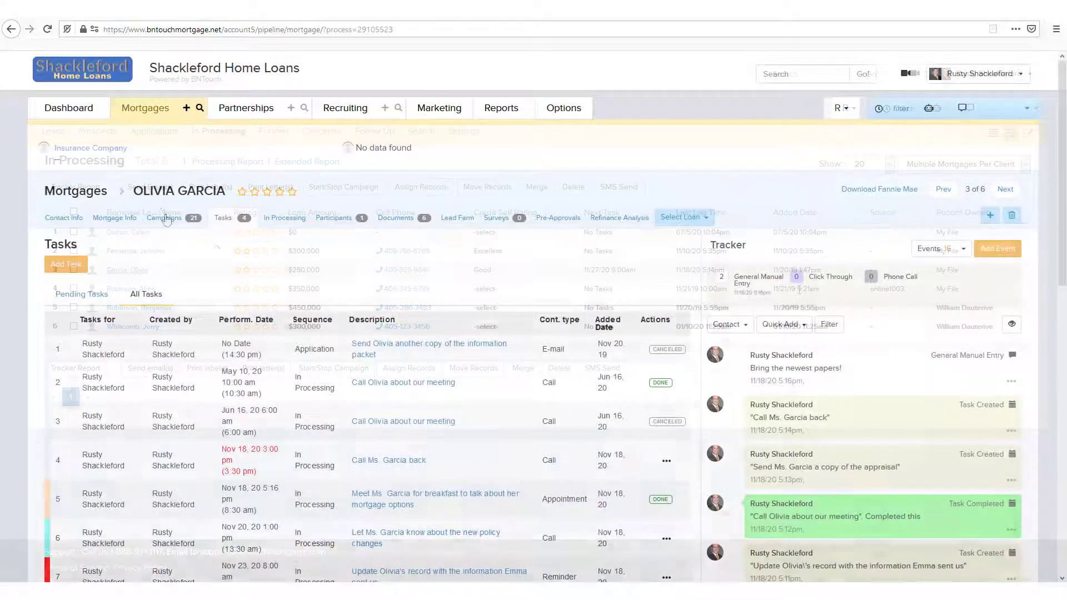
- Reschedule the client's 3 pm call-back task to 11/25/2020
{"action": "scroll", "coordinate": [352, 232], "scroll_direction": "down", "scroll_amount": 2}
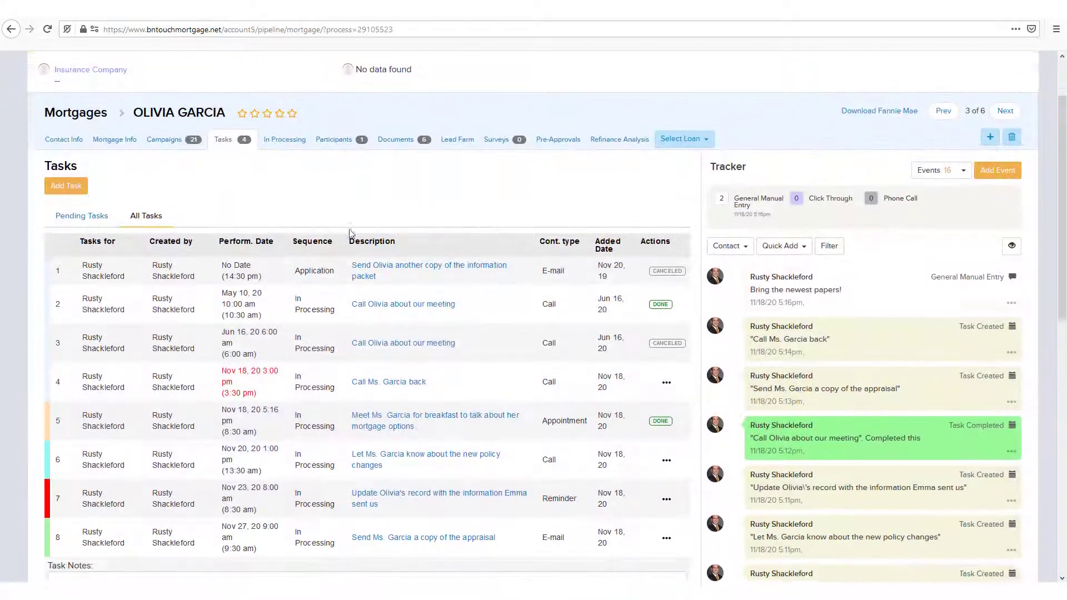
{"action": "scroll", "coordinate": [352, 232], "scroll_direction": "down", "scroll_amount": 1}
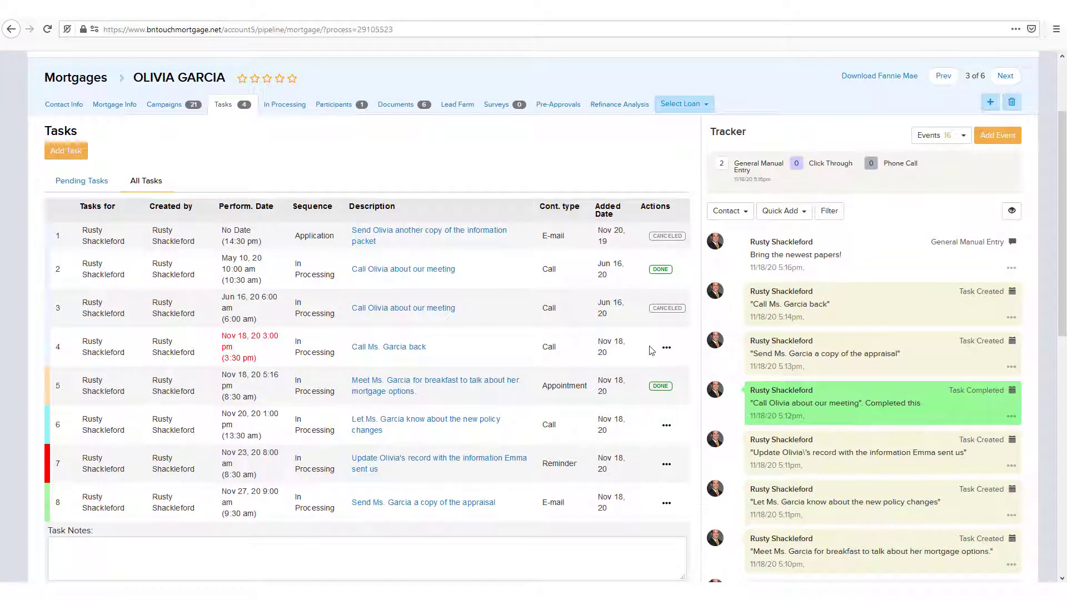
{"action": "left_click", "coordinate": [666, 349]}
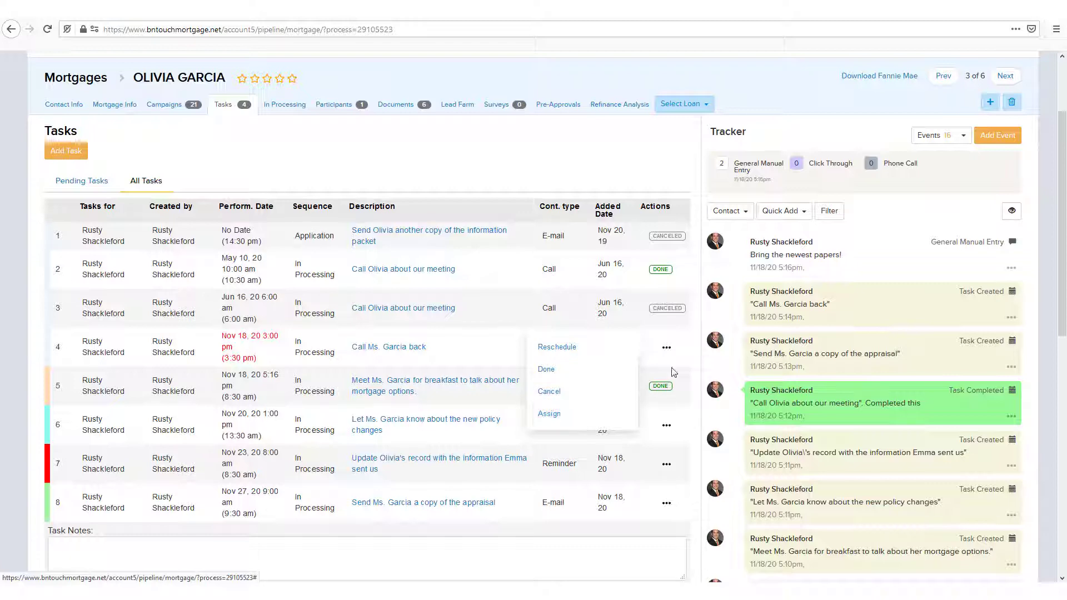
{"action": "left_click", "coordinate": [564, 350]}
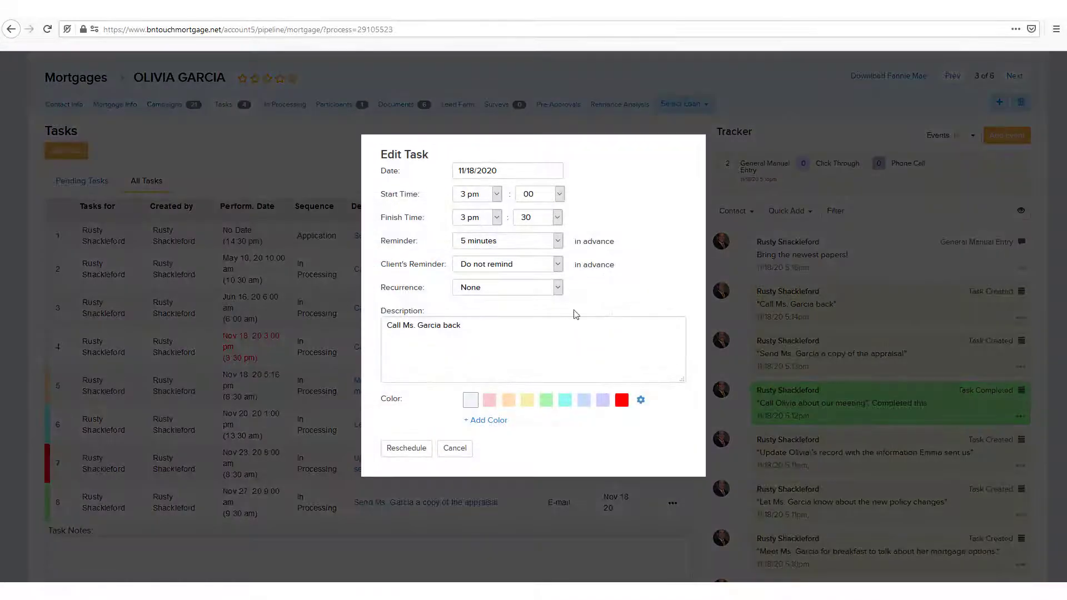
{"action": "left_click", "coordinate": [463, 170]}
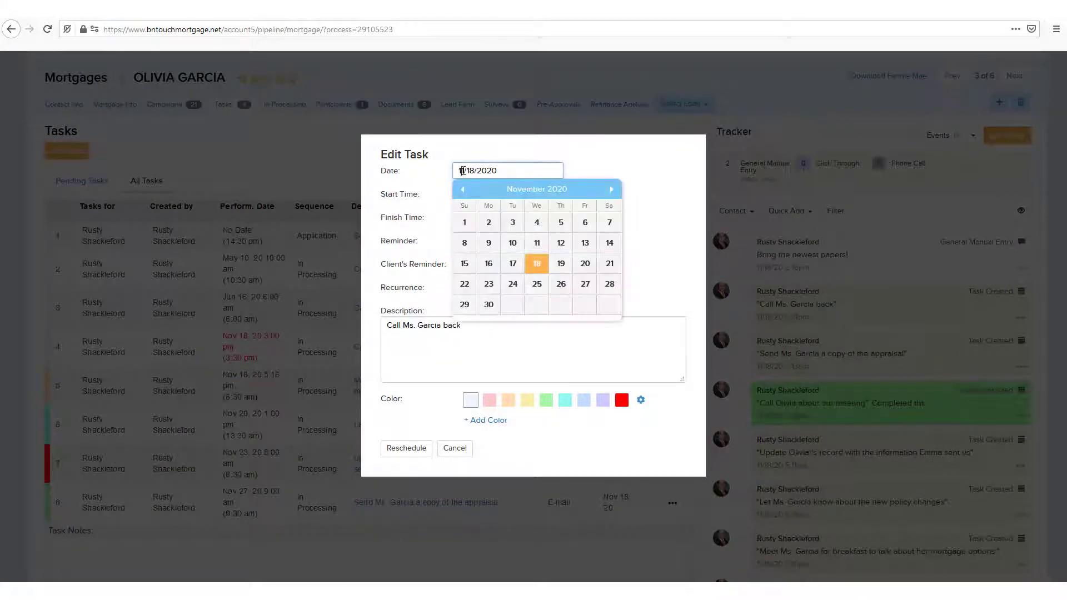
{"action": "left_click", "coordinate": [536, 284]}
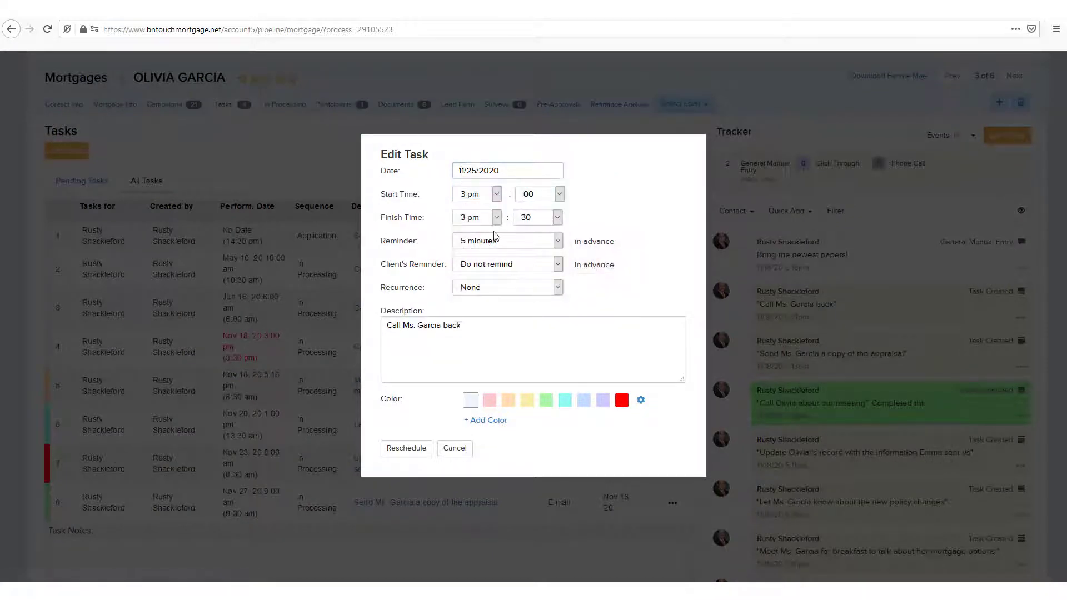
{"action": "left_click", "coordinate": [406, 449]}
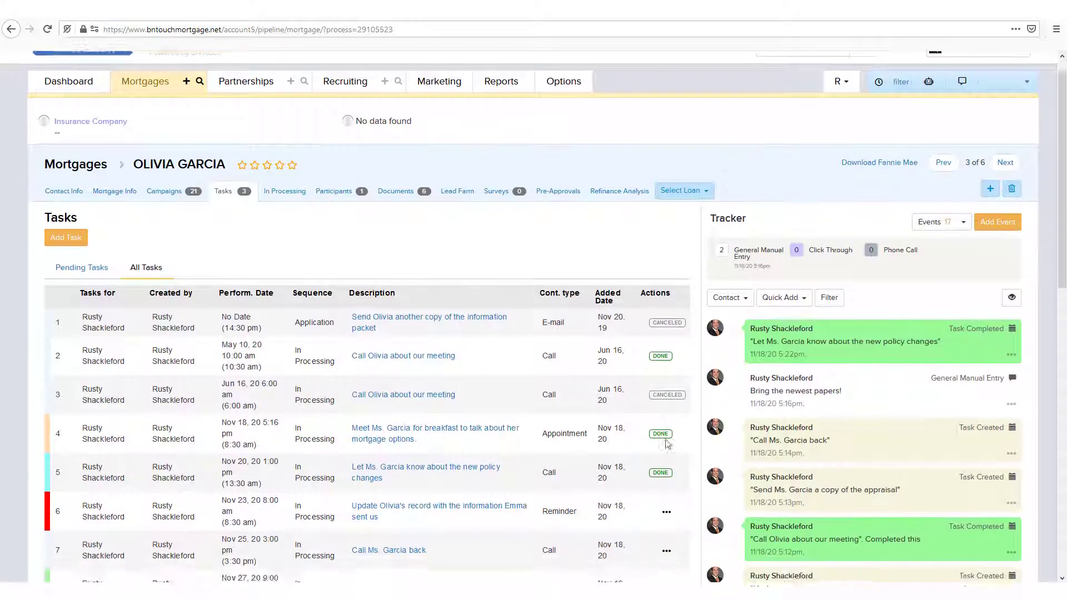
- Assign the client's November 23 reminder task about updating the record to the account's own user
{"action": "scroll", "coordinate": [667, 445], "scroll_direction": "down", "scroll_amount": 3}
{"action": "left_click", "coordinate": [666, 371]}
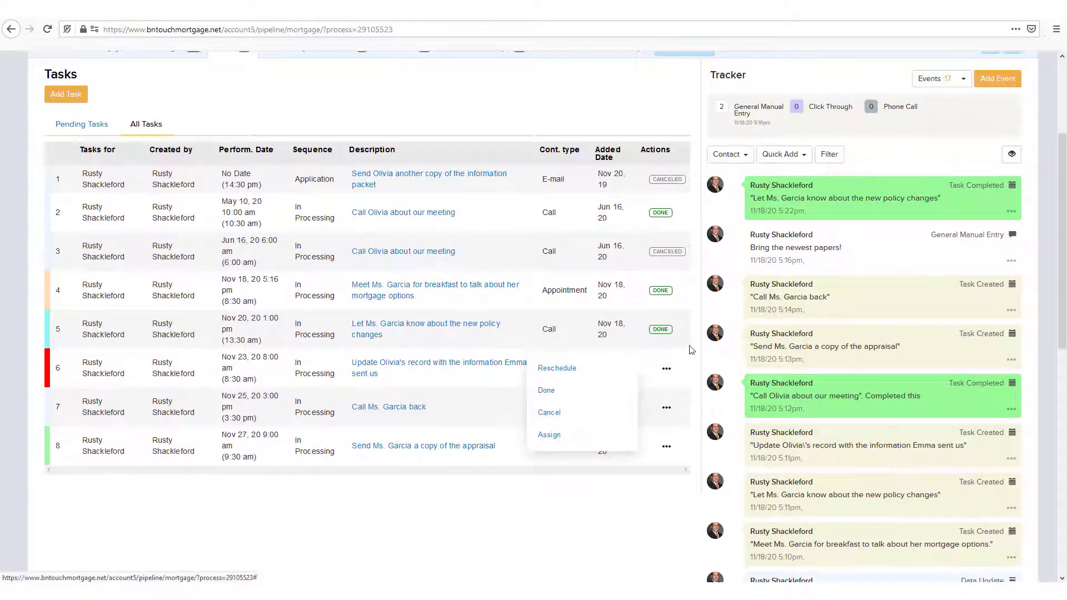
{"action": "left_click", "coordinate": [688, 341]}
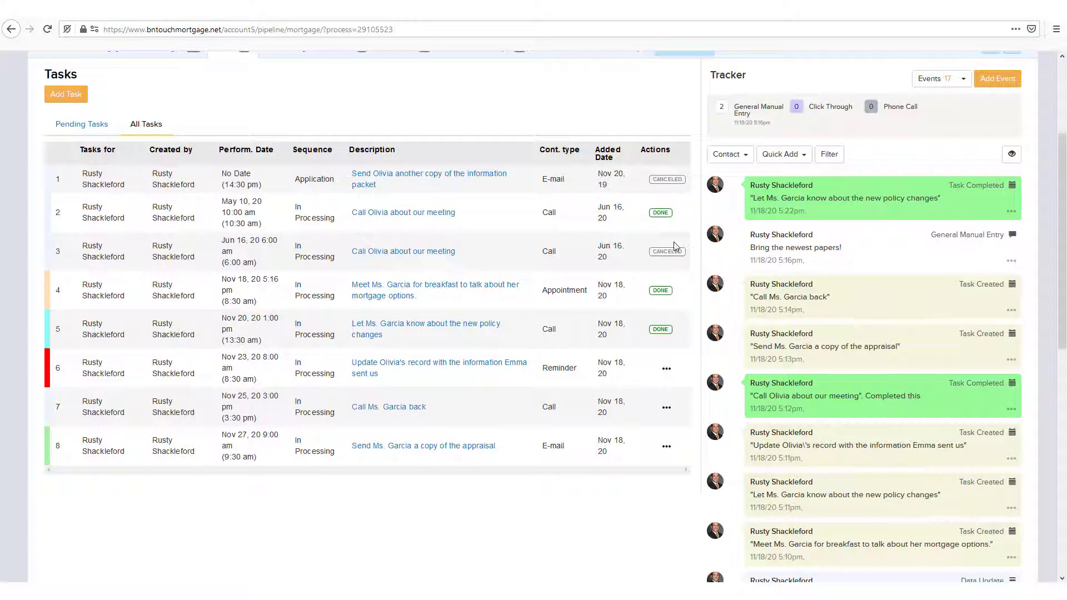
{"action": "left_click", "coordinate": [667, 369]}
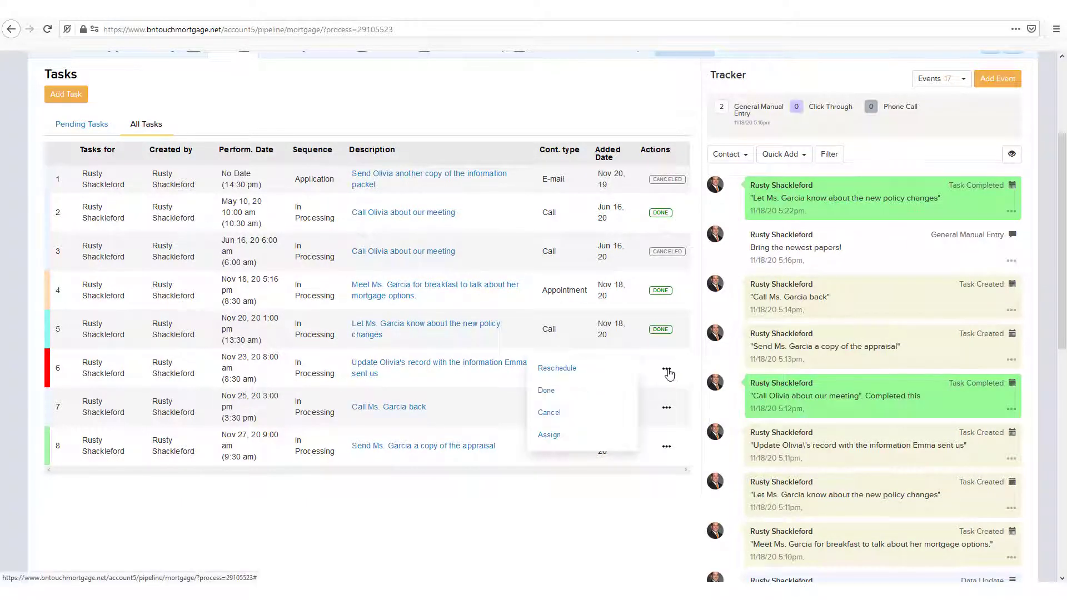
{"action": "left_click", "coordinate": [547, 436]}
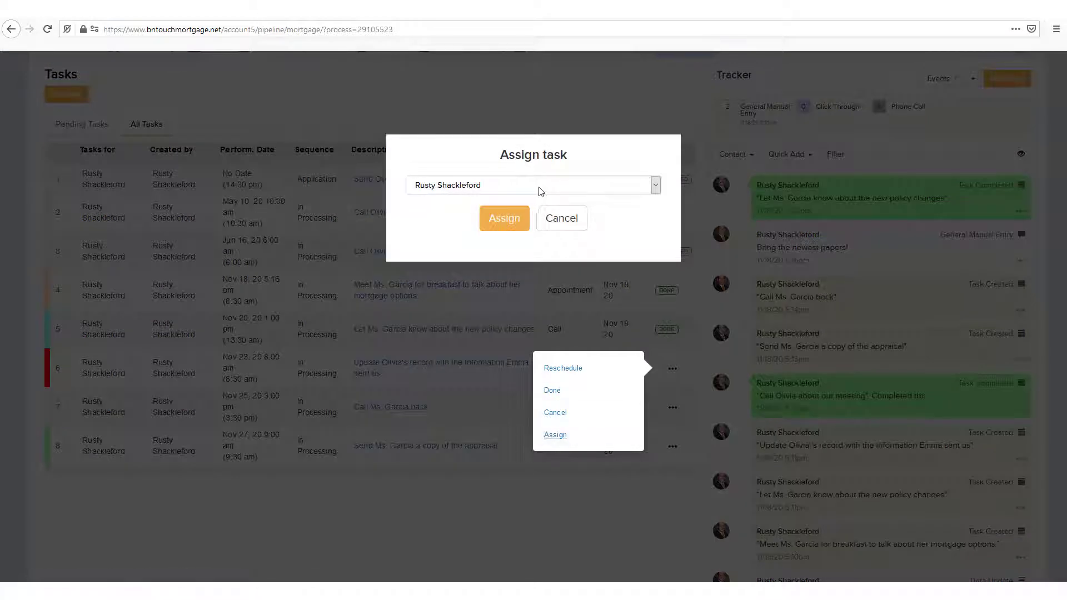
{"action": "left_click", "coordinate": [509, 222]}
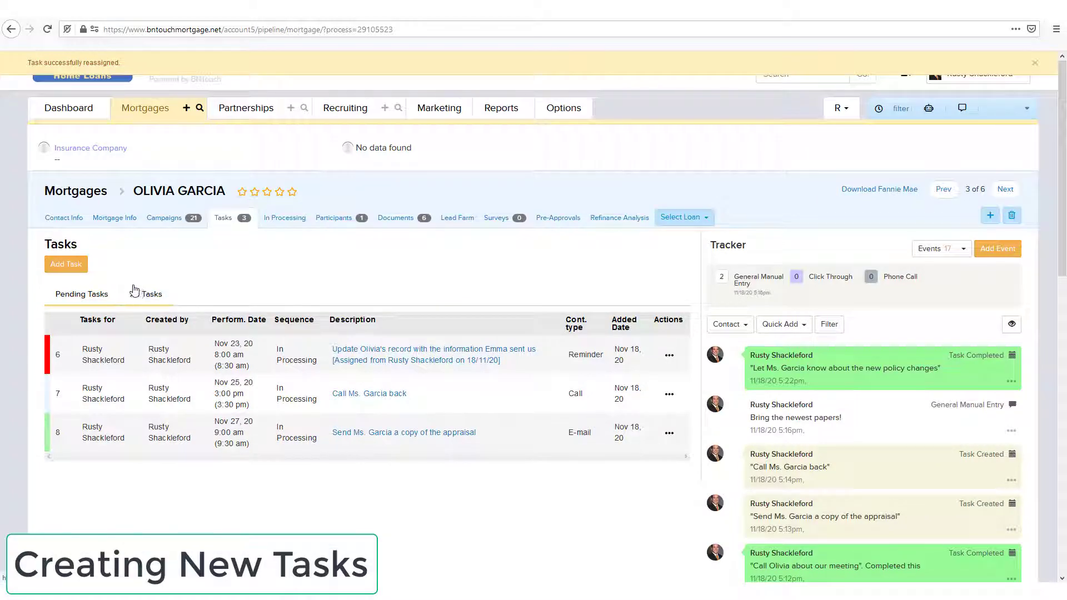
- Find the client's 10 am meeting task on the dashboard's November 20, 2020 calendar and open it
{"action": "left_click", "coordinate": [81, 269]}
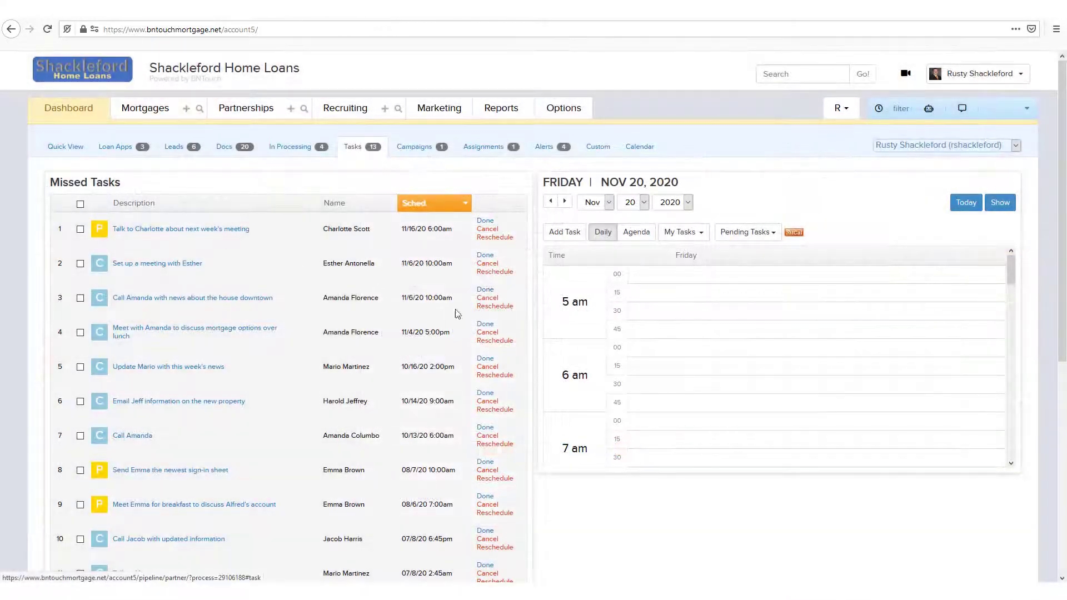
{"action": "scroll", "coordinate": [755, 309], "scroll_direction": "down", "scroll_amount": 10}
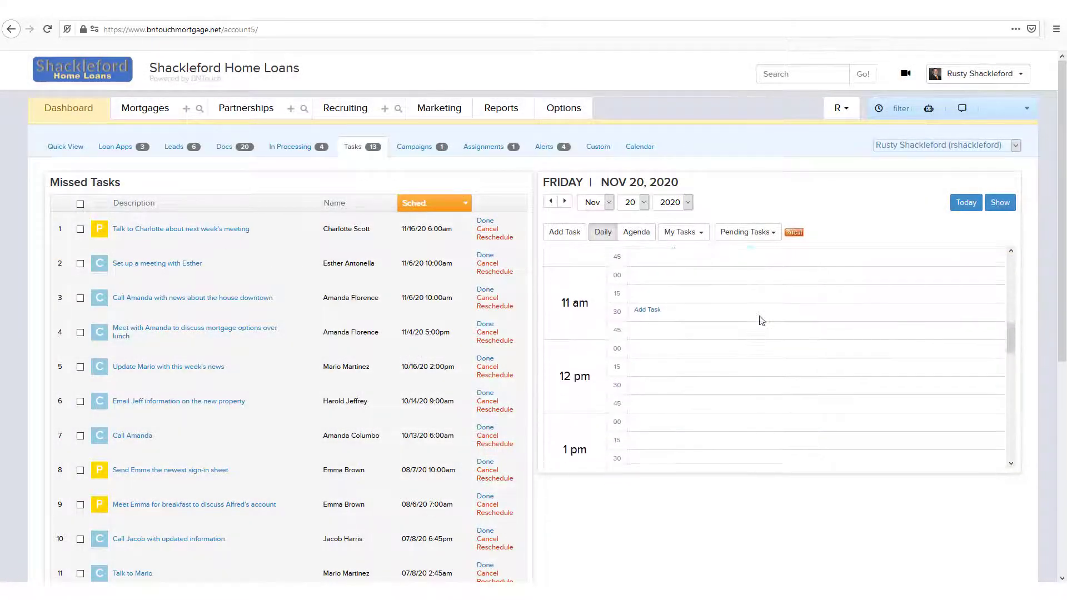
{"action": "scroll", "coordinate": [761, 321], "scroll_direction": "up", "scroll_amount": 2}
{"action": "scroll", "coordinate": [761, 321], "scroll_direction": "up", "scroll_amount": 1}
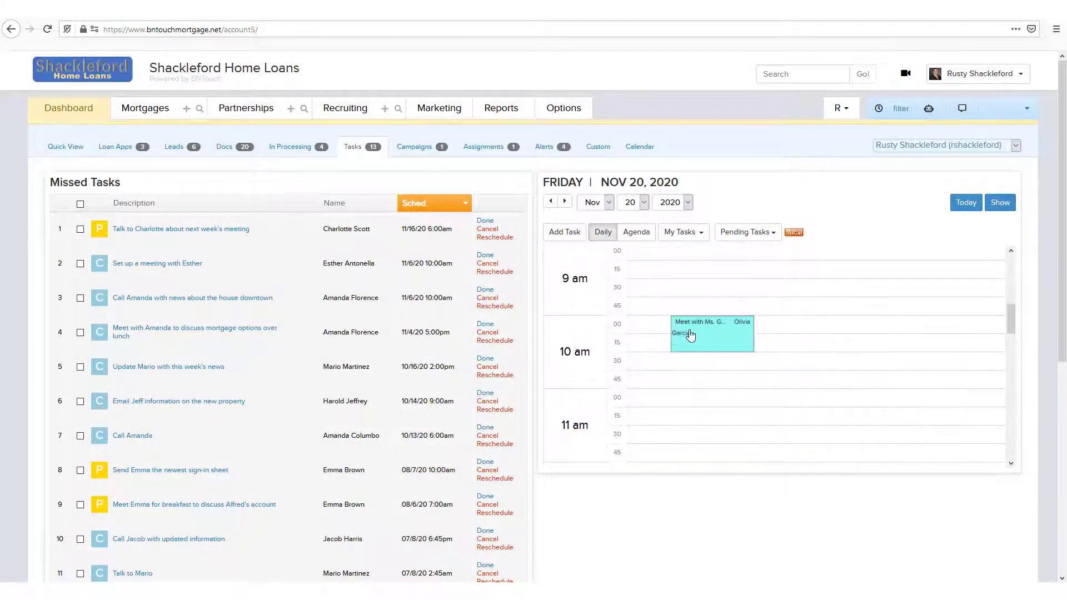
{"action": "left_click", "coordinate": [721, 341]}
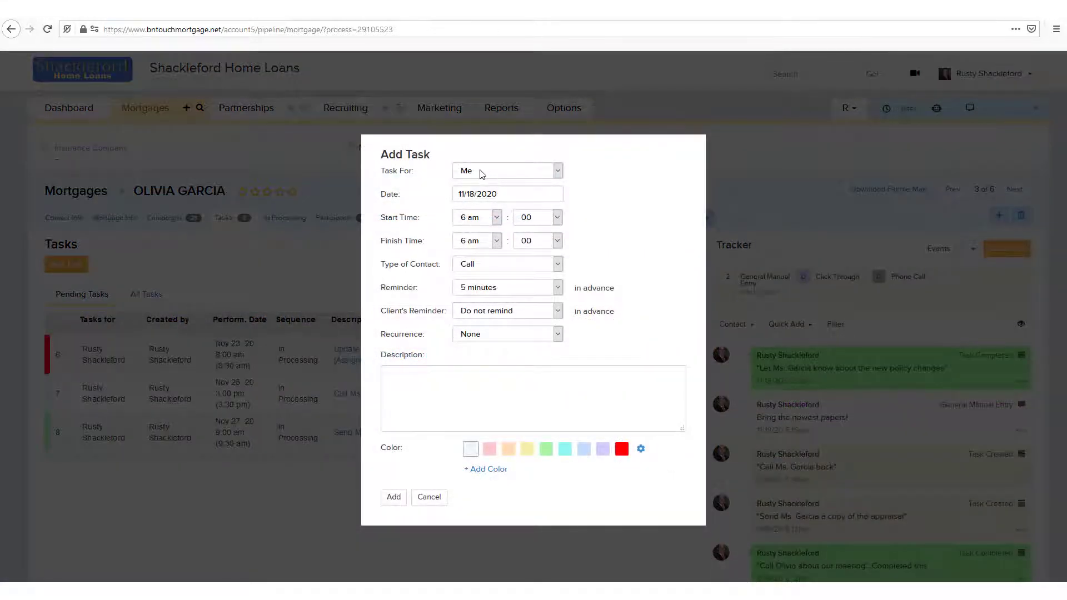
- Schedule the new task for Me on 11/20/2020 with a 10 am start time
{"action": "left_click", "coordinate": [481, 174]}
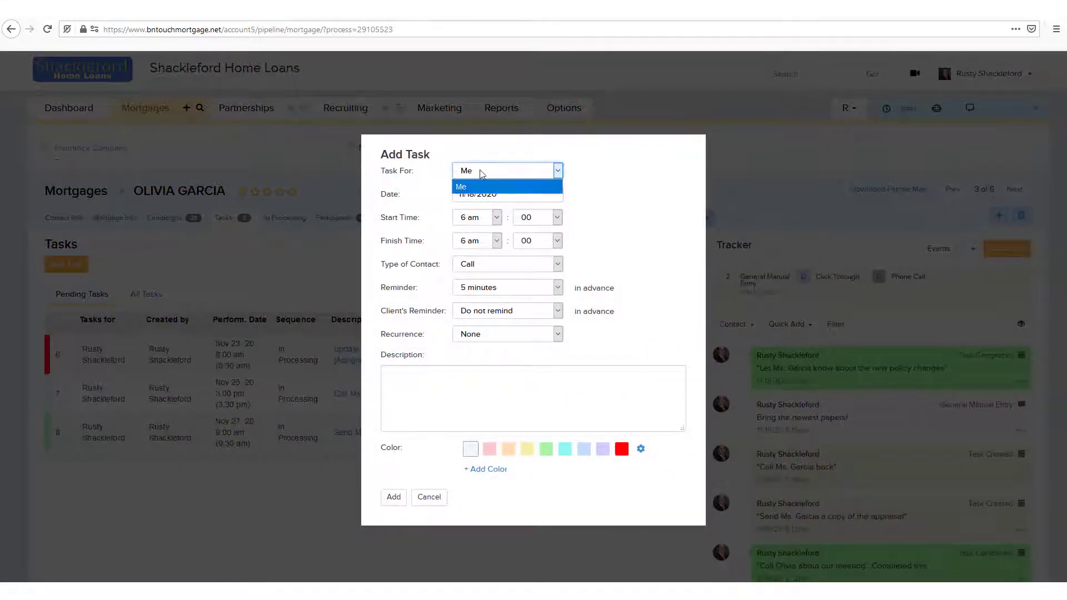
{"action": "left_click", "coordinate": [443, 174]}
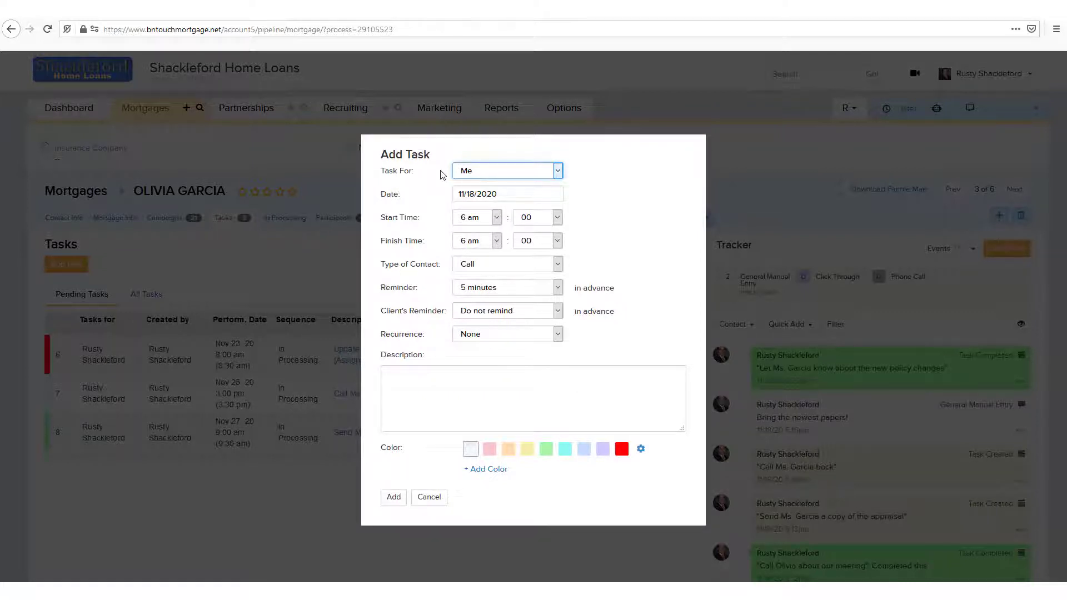
{"action": "left_click", "coordinate": [501, 193]}
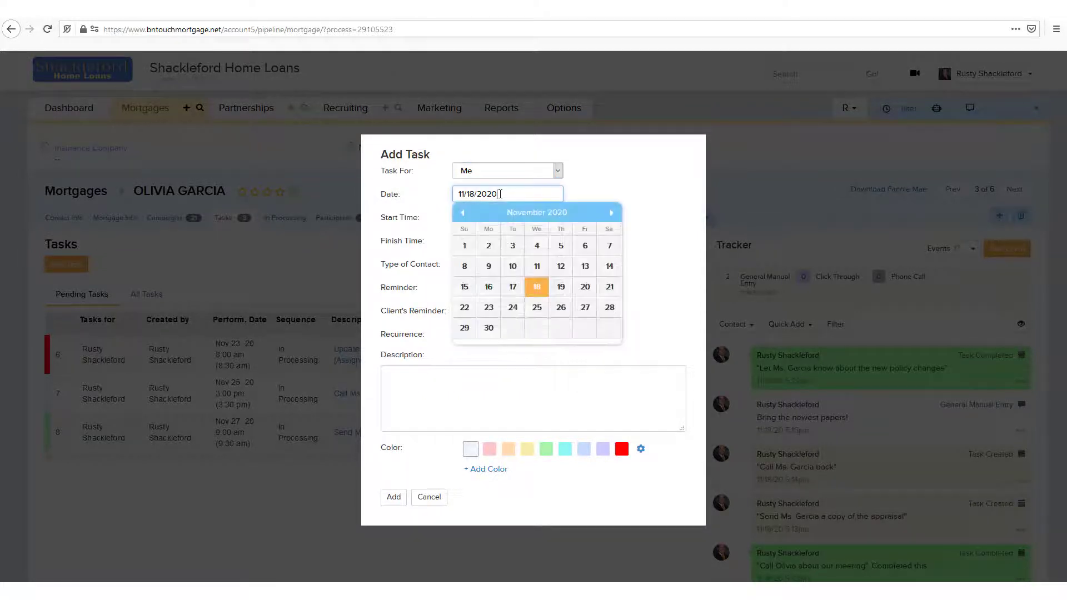
{"action": "left_click", "coordinate": [588, 288]}
{"action": "left_click", "coordinate": [488, 223]}
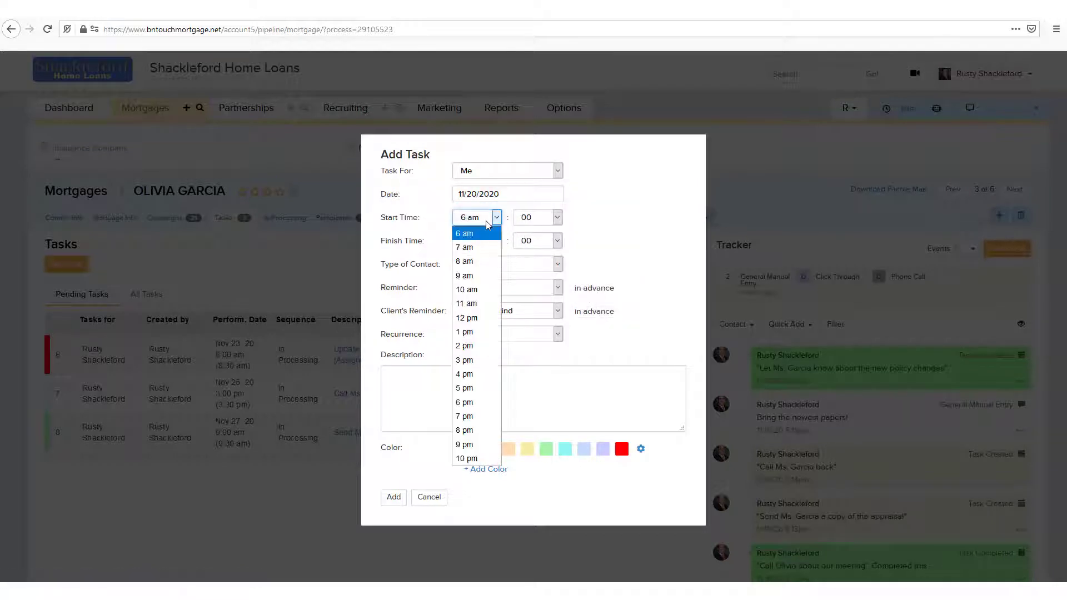
{"action": "left_click", "coordinate": [476, 291]}
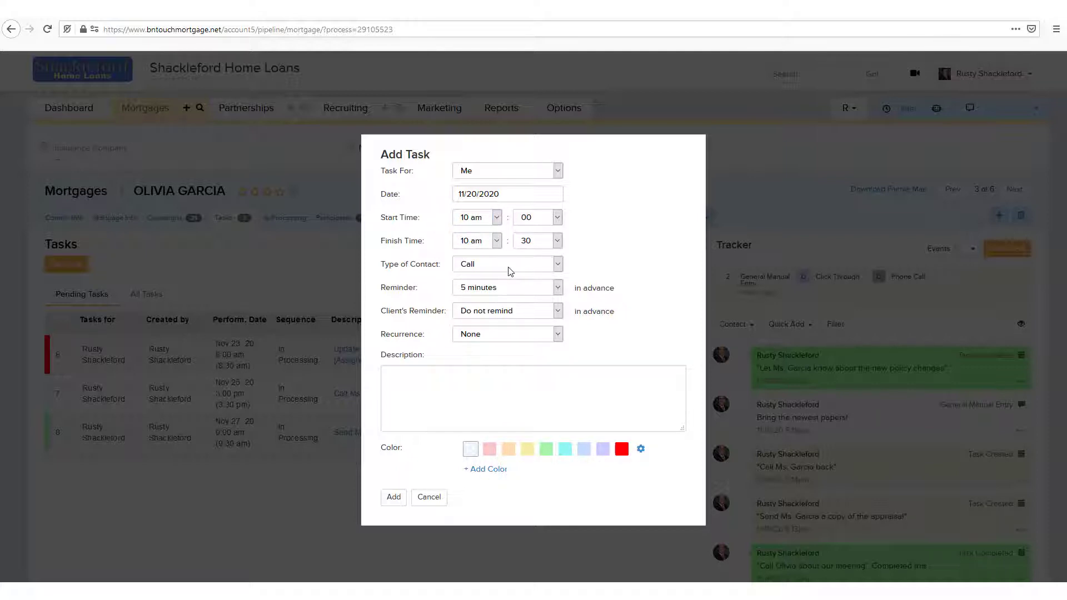
- Set the task's contact type to Appointment and both its own and the client's reminders to 30 minutes in advance
{"action": "left_click", "coordinate": [510, 266]}
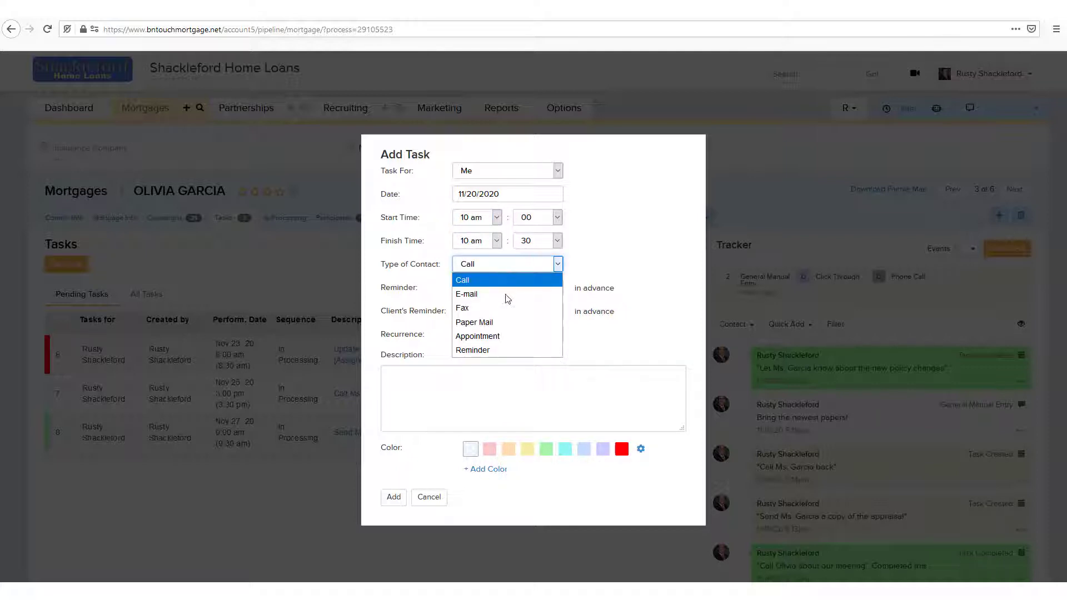
{"action": "left_click", "coordinate": [497, 338]}
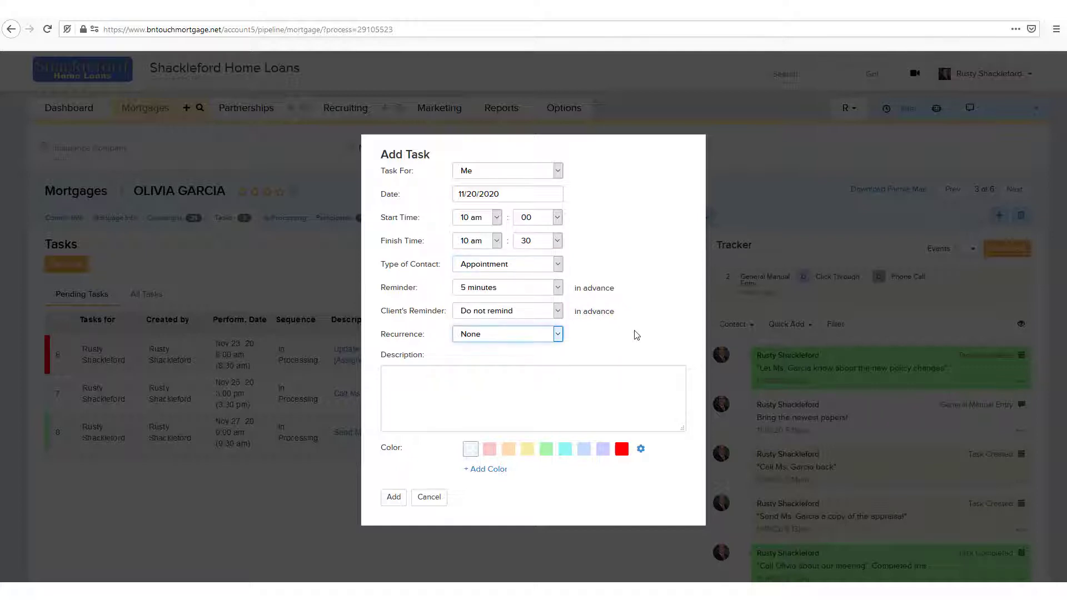
{"action": "left_click", "coordinate": [516, 290]}
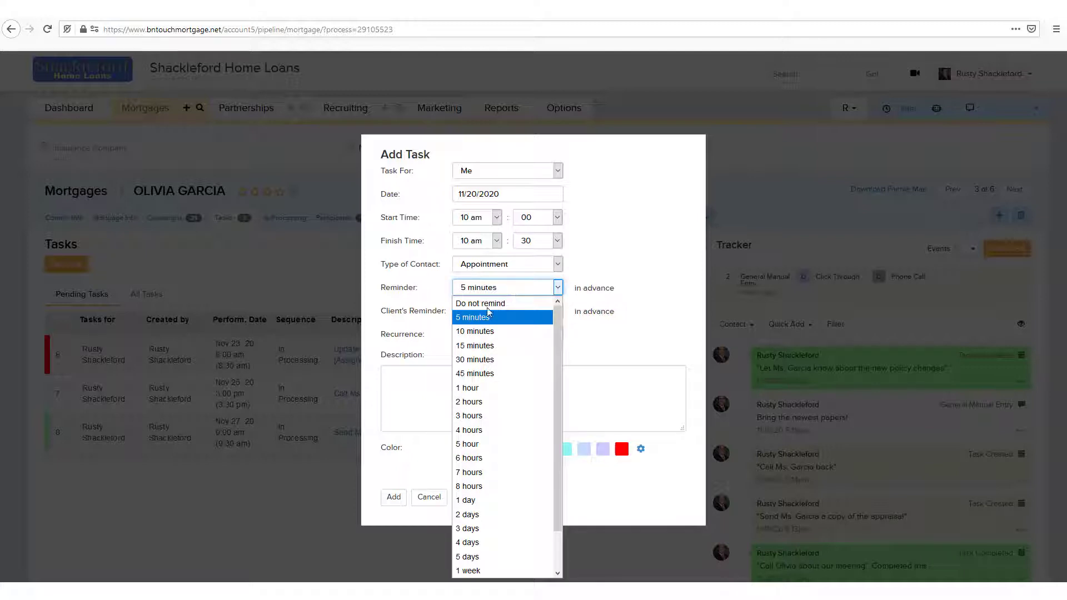
{"action": "left_click", "coordinate": [482, 360]}
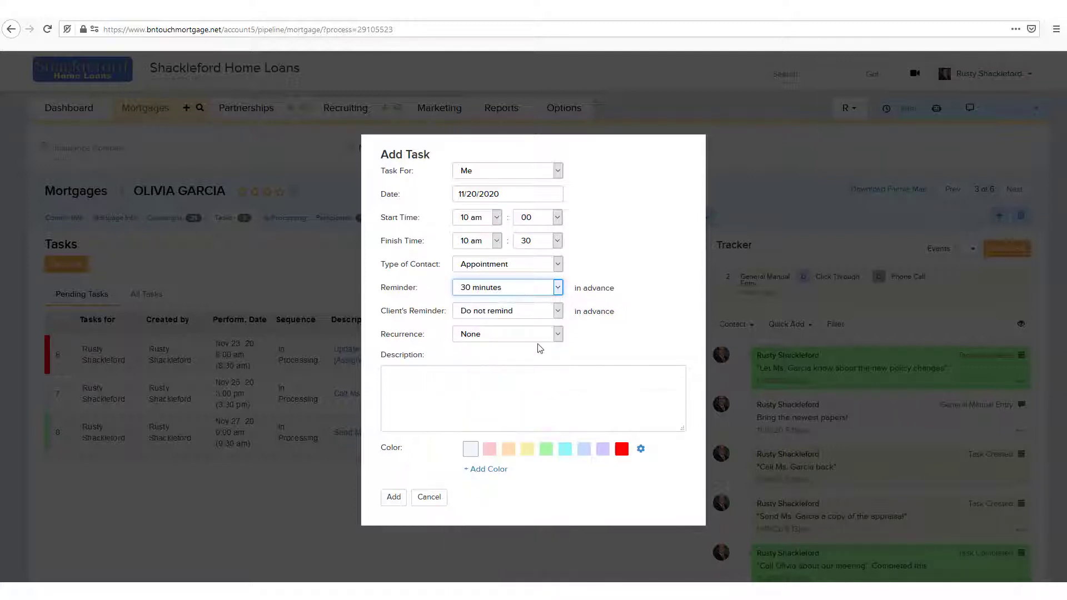
{"action": "left_click", "coordinate": [543, 361]}
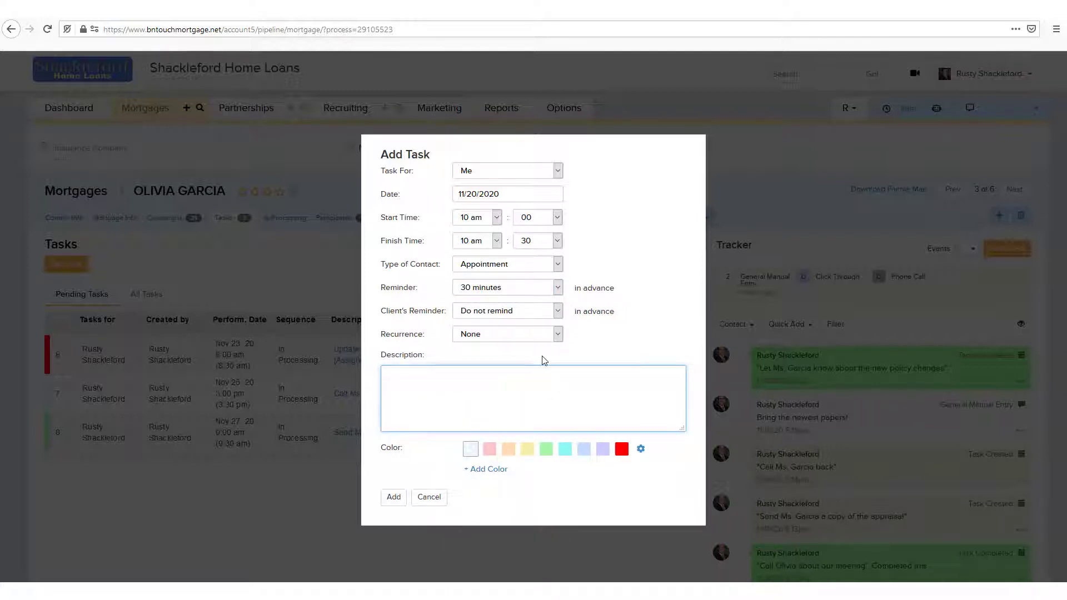
{"action": "left_click", "coordinate": [502, 313]}
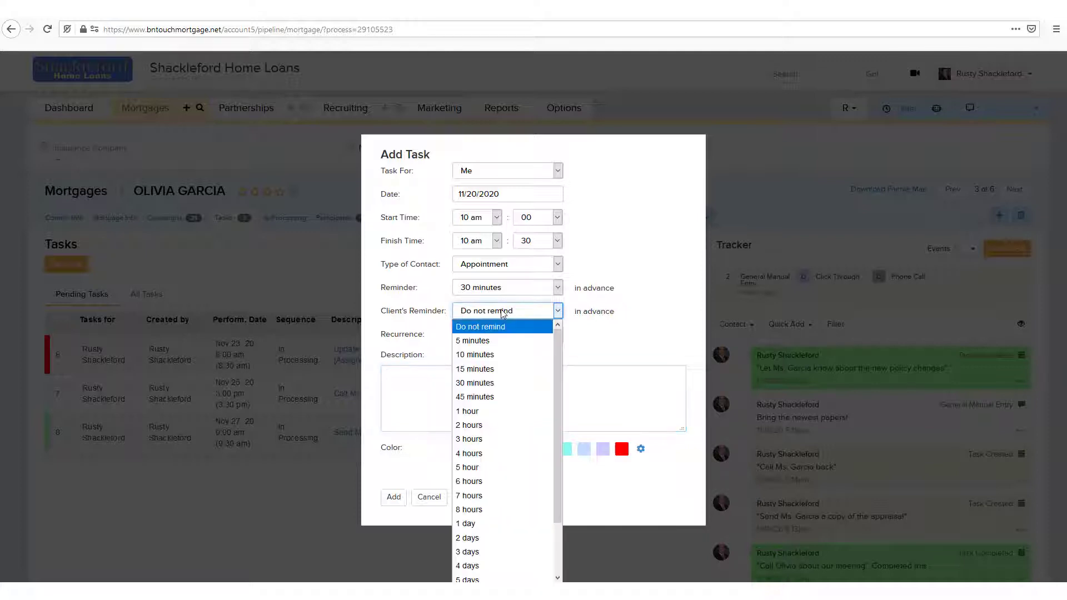
{"action": "left_click", "coordinate": [477, 383]}
{"action": "left_click", "coordinate": [479, 357]}
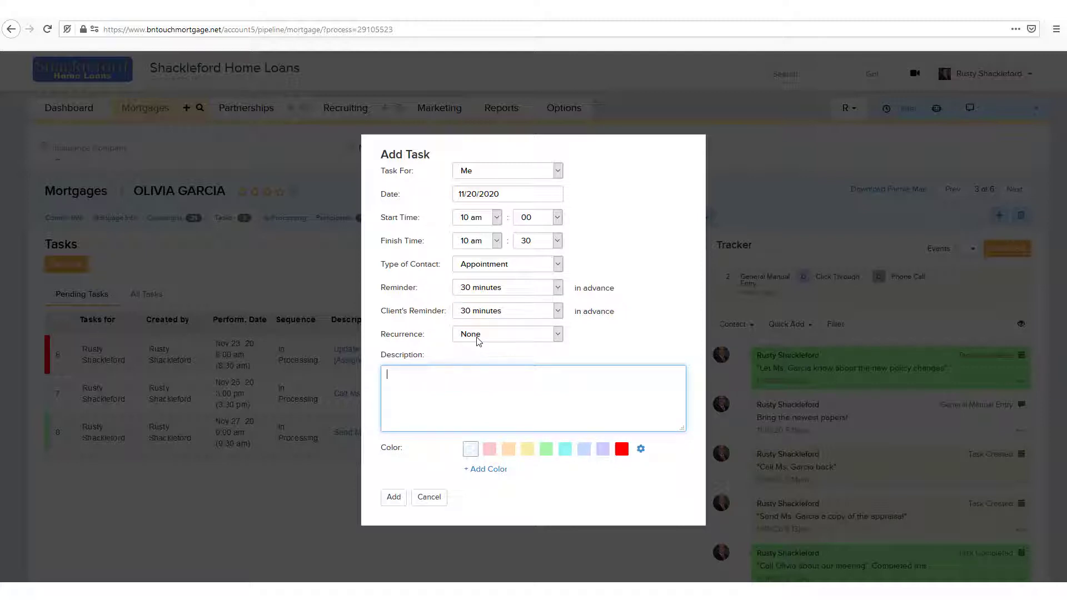
- Add the task with no recurrence, a description about meeting with the client to update her, and the turquoise color
{"action": "left_click", "coordinate": [478, 336]}
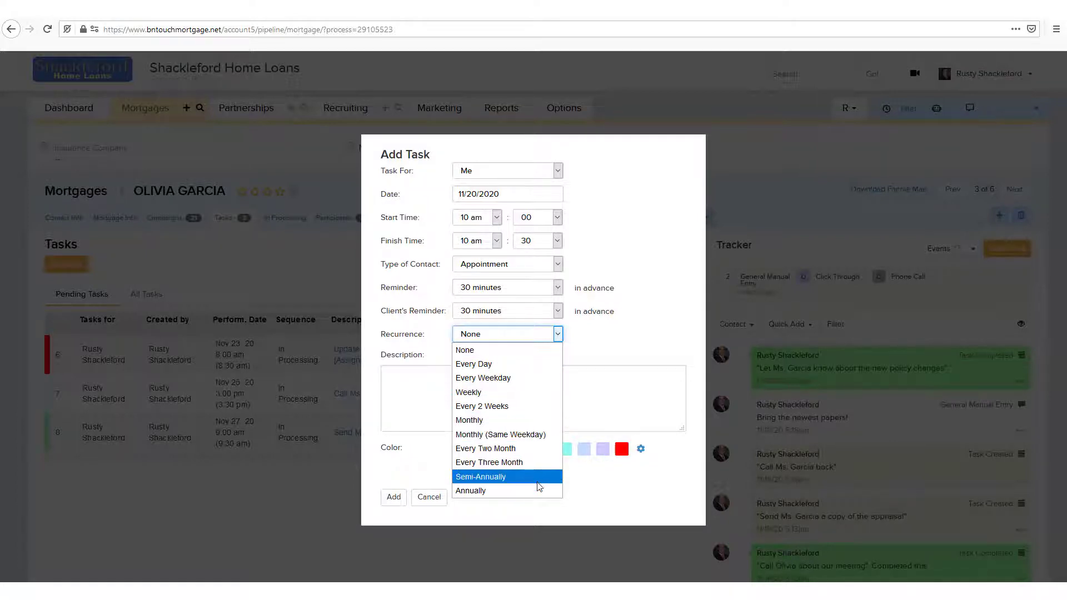
{"action": "left_click", "coordinate": [439, 336]}
{"action": "left_click", "coordinate": [439, 409]}
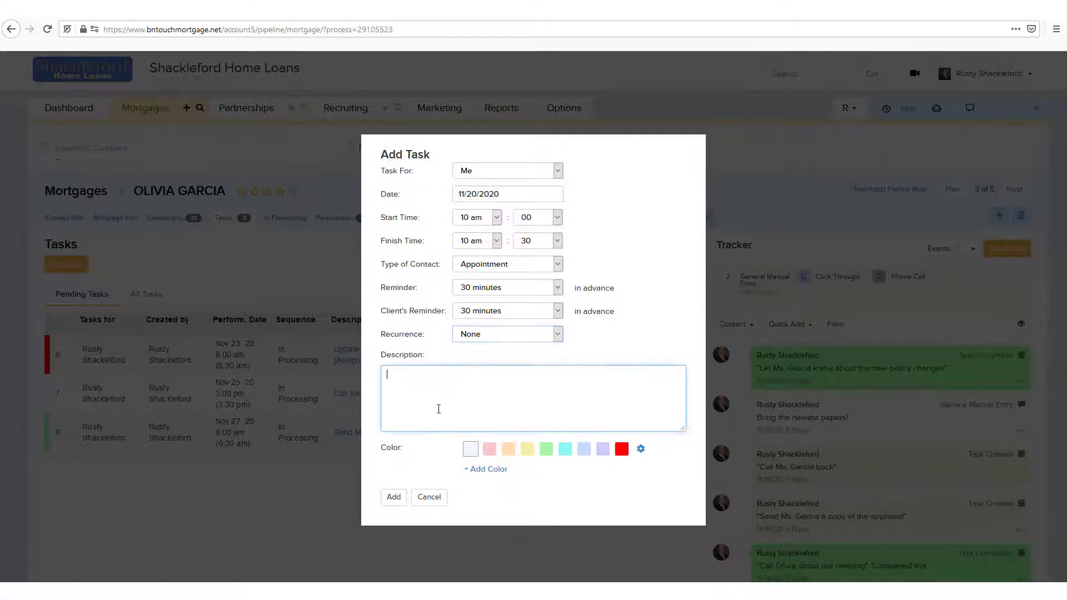
{"action": "type", "text": "Meet with Ms. Garcia to update her"}
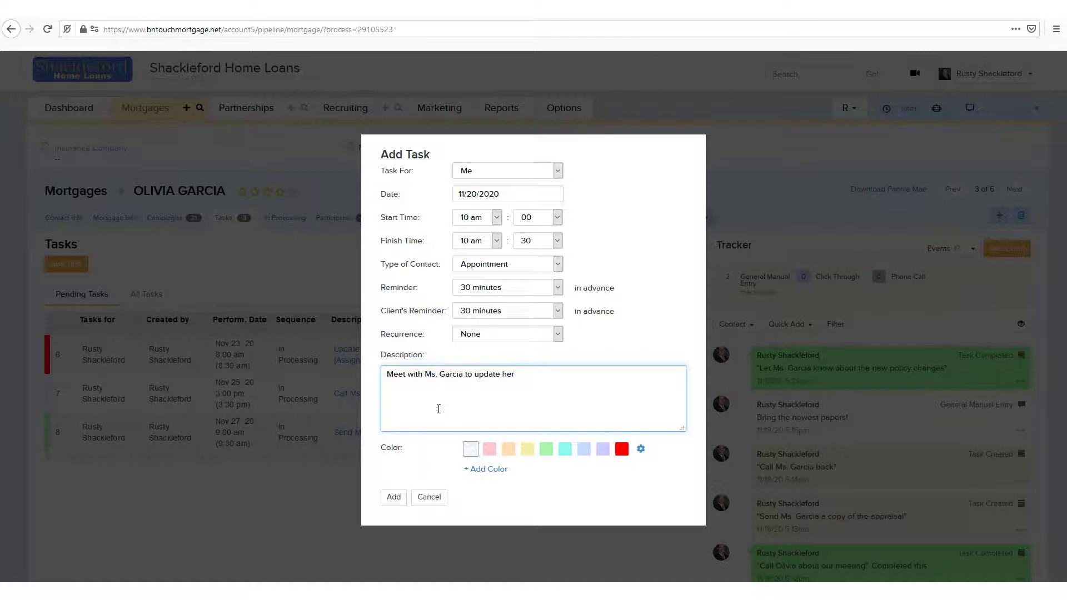
{"action": "left_click", "coordinate": [565, 453]}
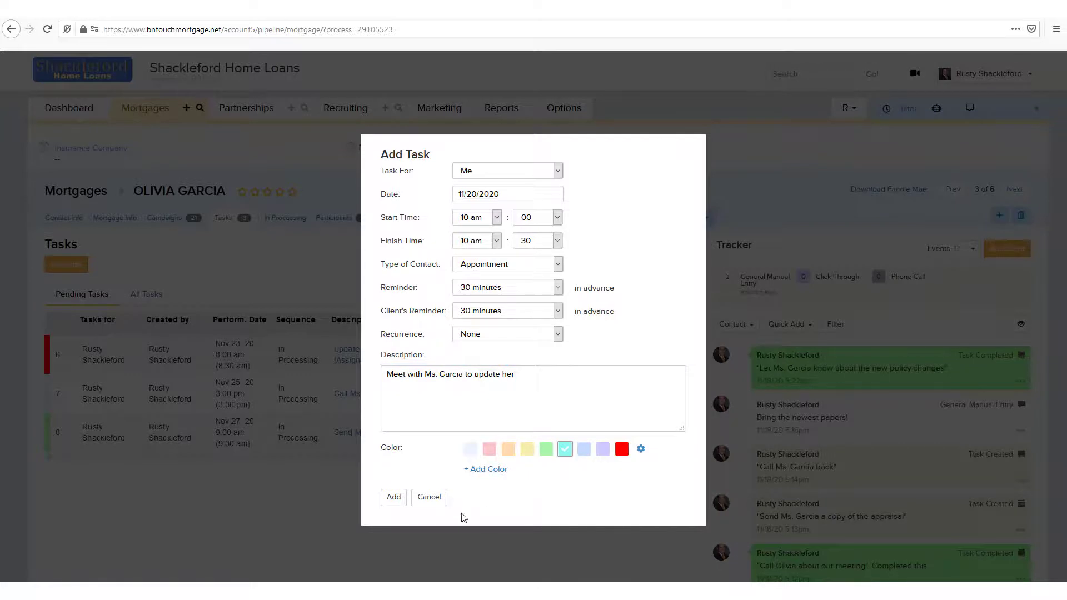
{"action": "left_click", "coordinate": [394, 498]}
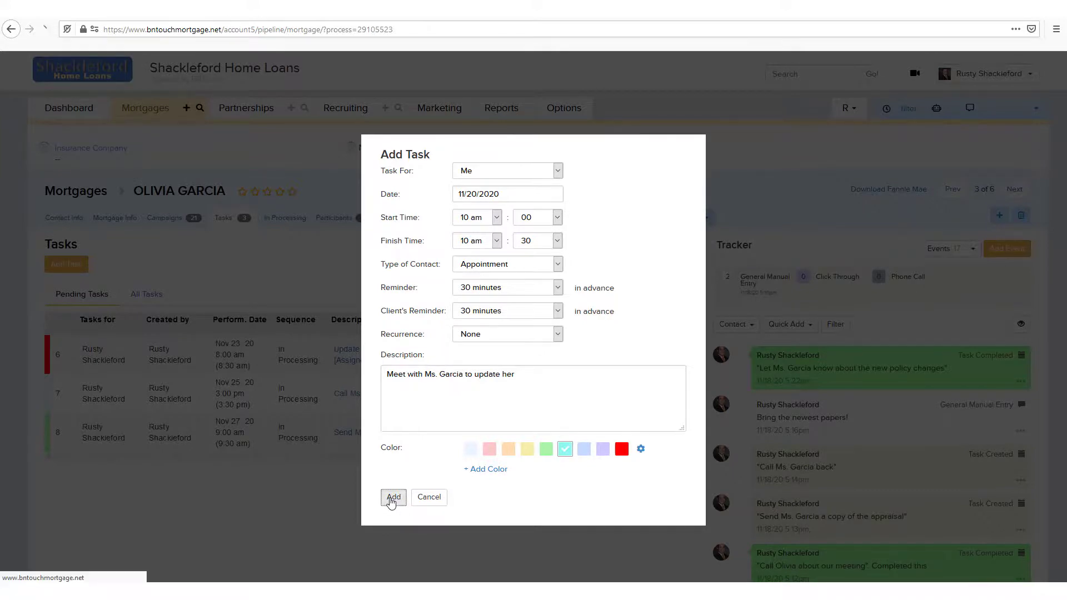